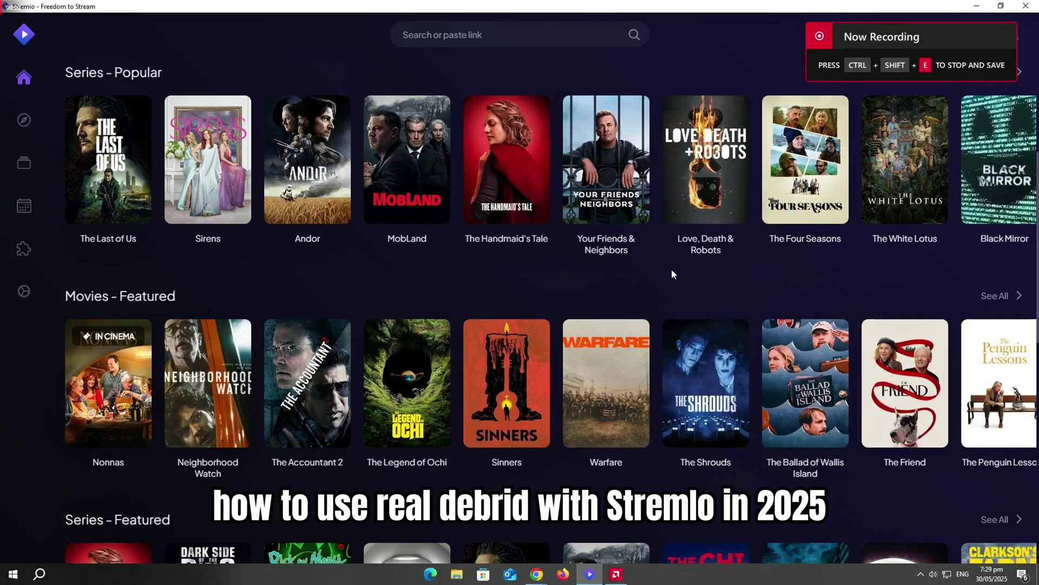
{"action": "scroll", "coordinate": [672, 271], "scroll_direction": "down", "scroll_amount": 2}
{"action": "scroll", "coordinate": [657, 305], "scroll_direction": "down", "scroll_amount": 3}
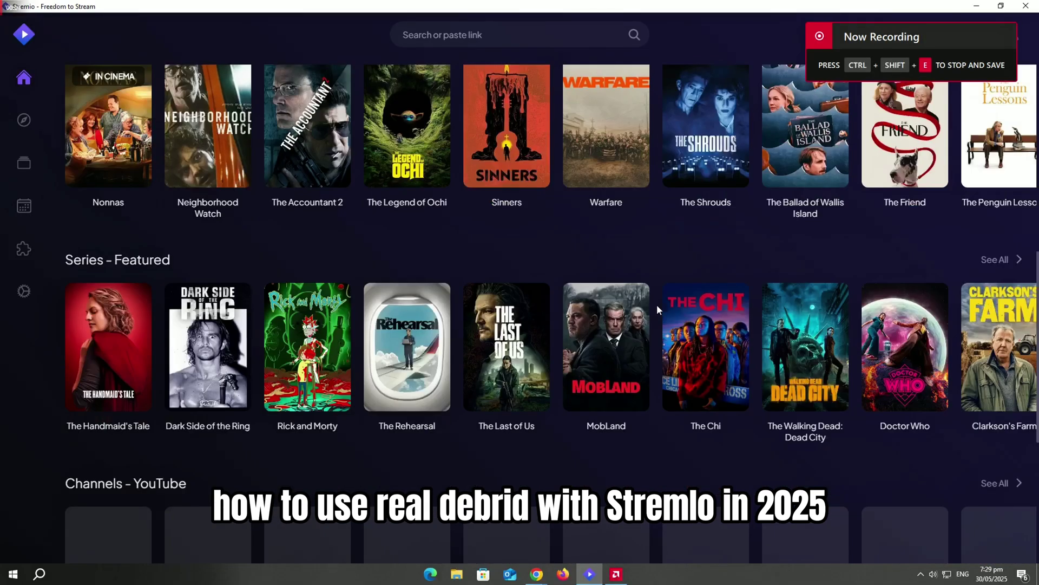
{"action": "scroll", "coordinate": [657, 304], "scroll_direction": "up", "scroll_amount": 5}
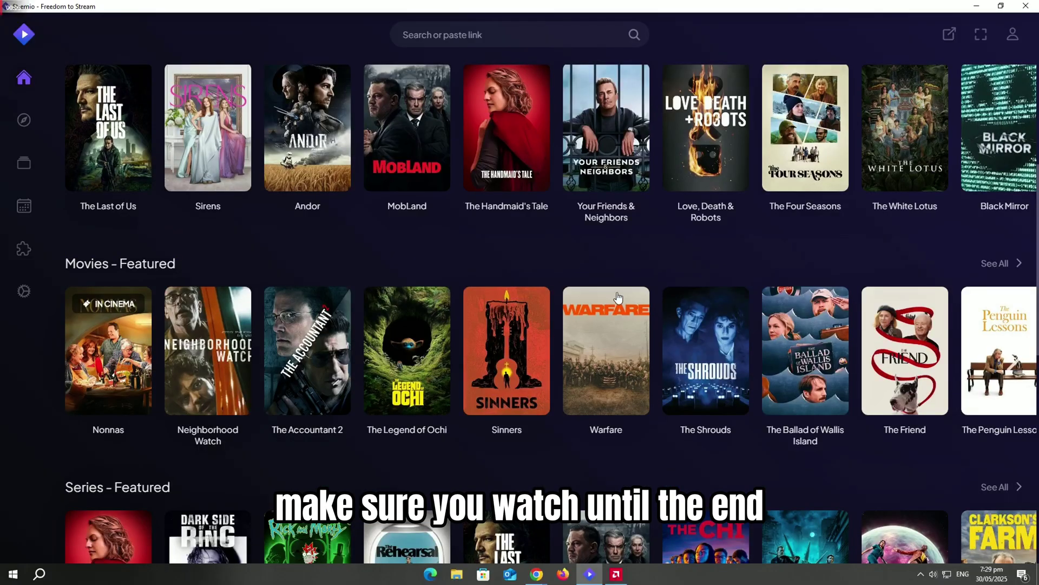
{"action": "scroll", "coordinate": [660, 305], "scroll_direction": "up", "scroll_amount": 3}
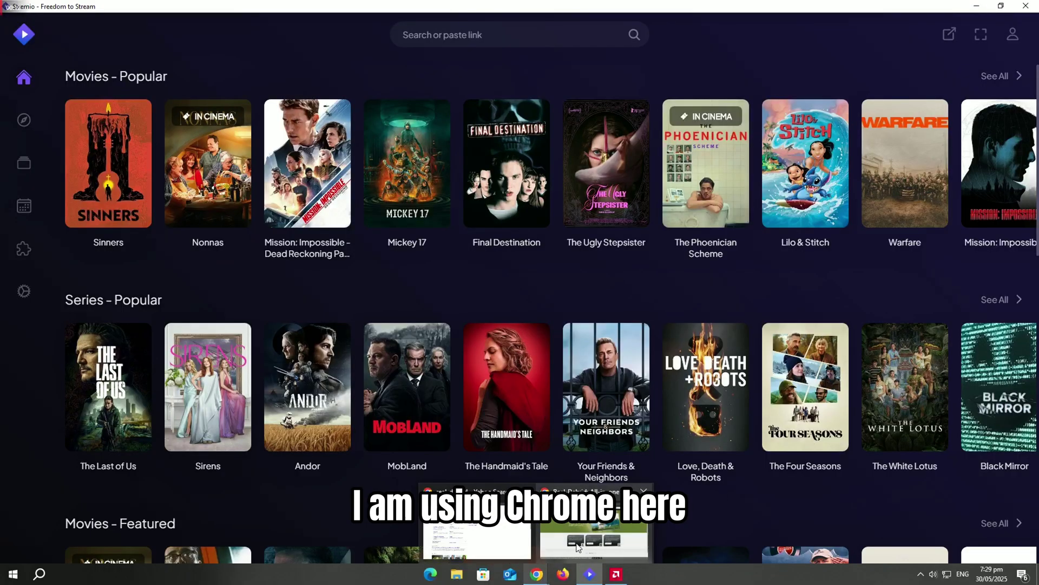
Switch from the Stremio catalogue to the Real-Debrid homepage in Chrome
{"action": "left_click", "coordinate": [537, 574]}
{"action": "left_click", "coordinate": [89, 38]}
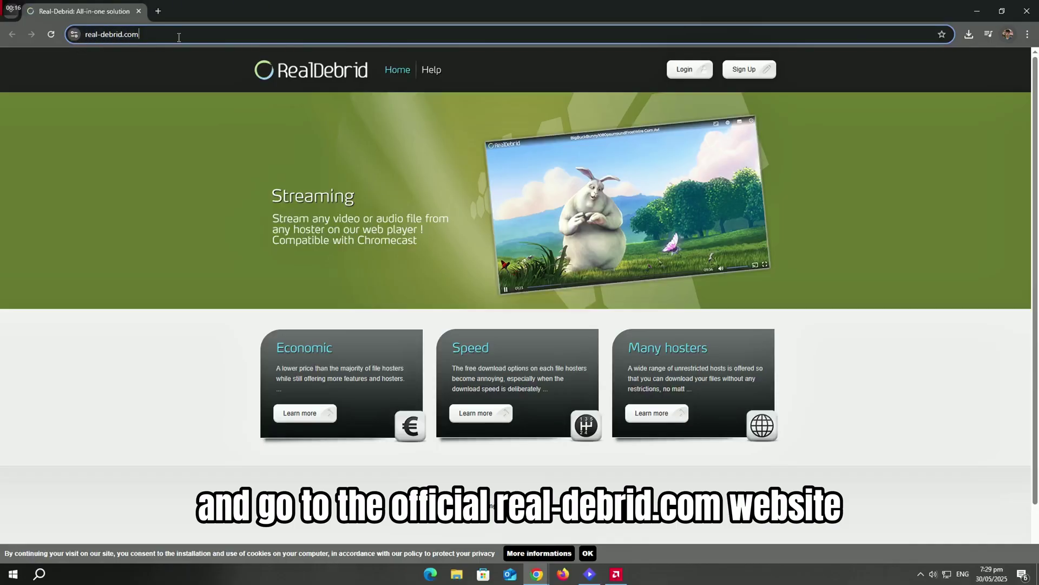
{"action": "scroll", "coordinate": [200, 170], "scroll_direction": "down", "scroll_amount": 2}
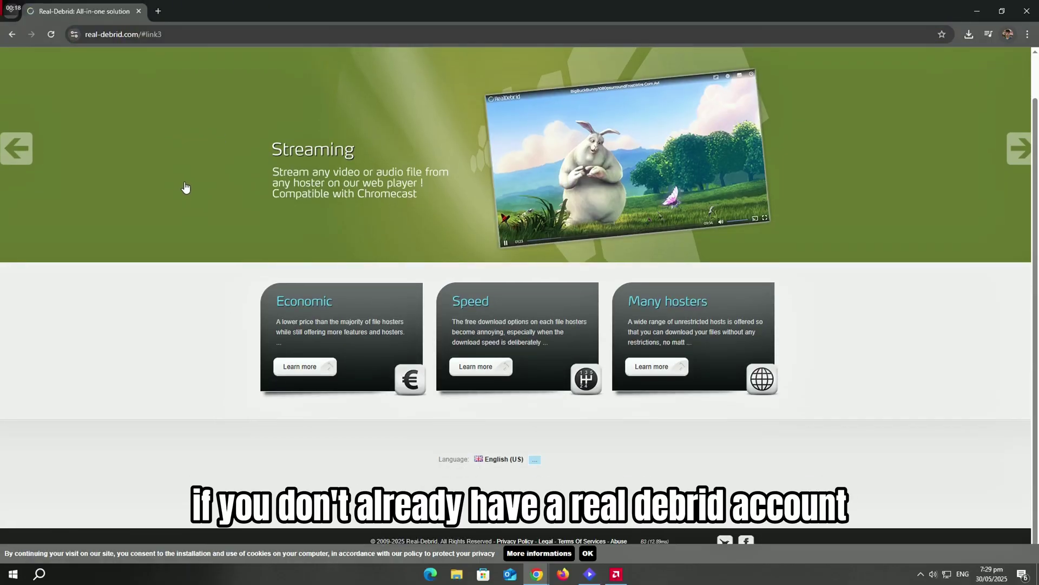
{"action": "scroll", "coordinate": [186, 188], "scroll_direction": "up", "scroll_amount": 2}
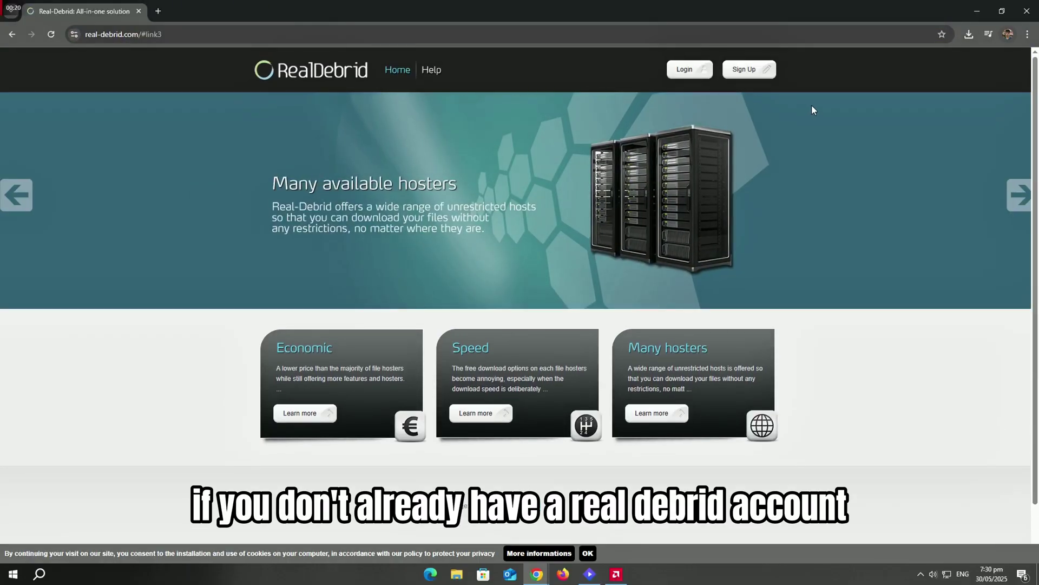
Fill in and submit the Real-Debrid sign-up form for a new account
{"action": "left_click", "coordinate": [748, 72]}
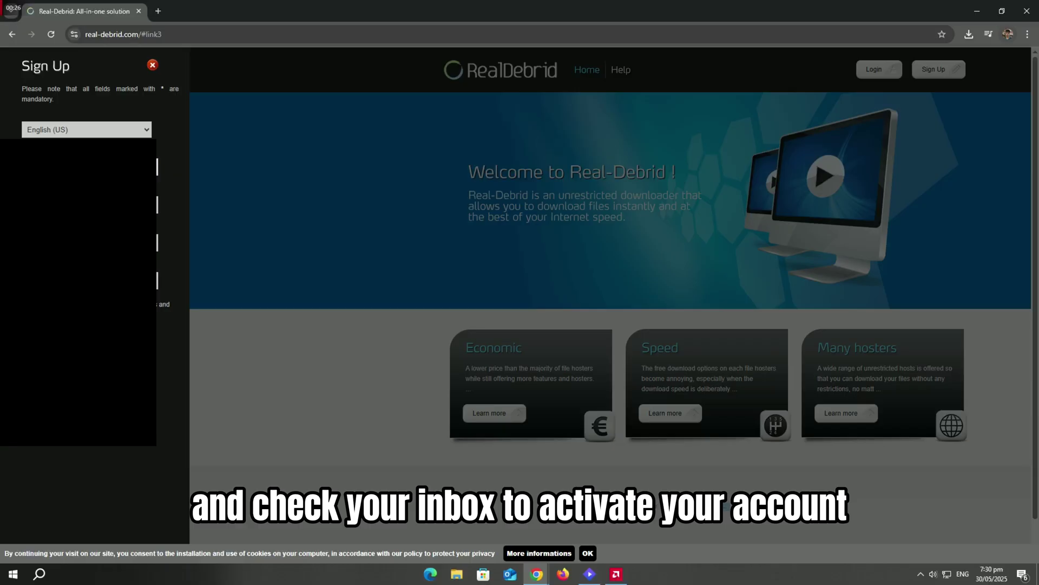
{"action": "left_click", "coordinate": [201, 296]}
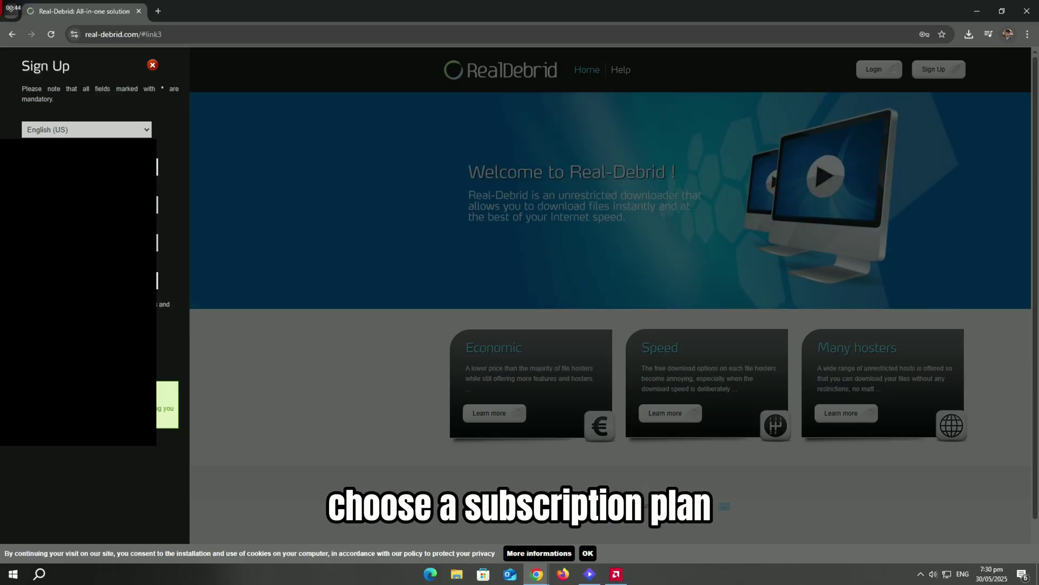
Follow the link in the REAL-DEBRID activation email in Gmail, then log in
{"action": "left_click", "coordinate": [158, 11]}
{"action": "left_click", "coordinate": [81, 79]}
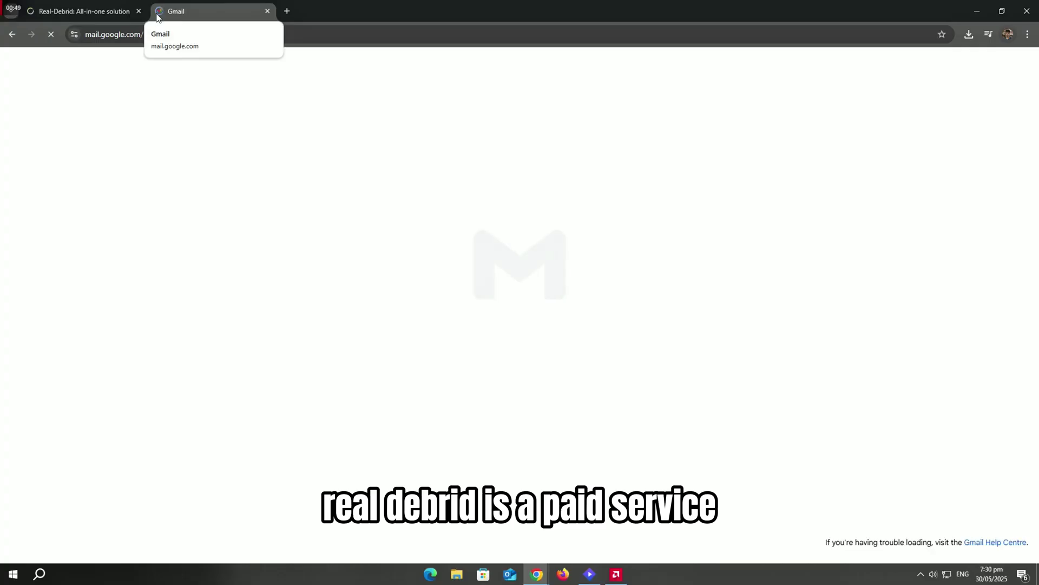
{"action": "left_click", "coordinate": [297, 146]}
{"action": "left_click", "coordinate": [297, 216]}
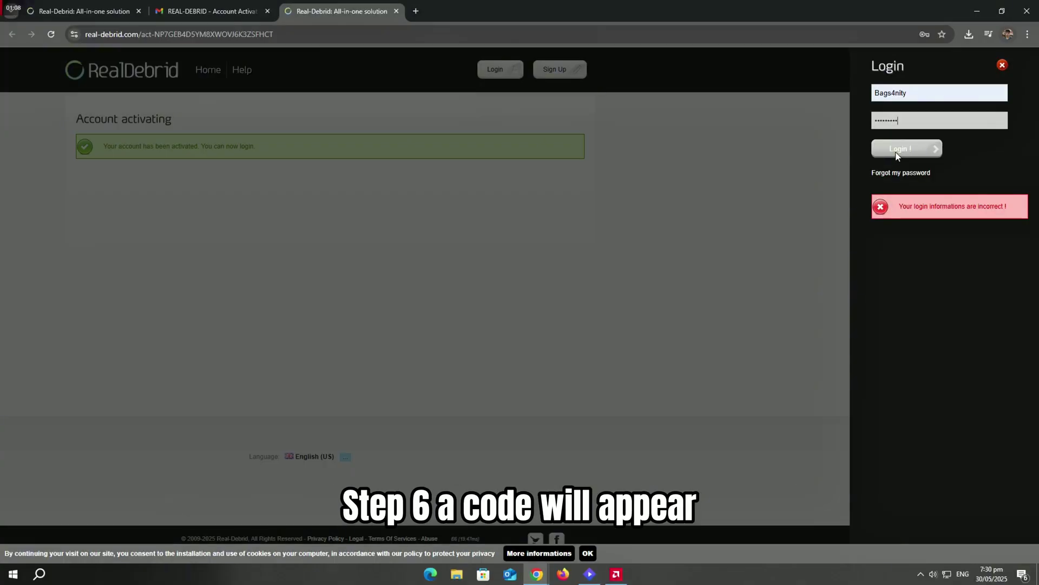
{"action": "left_click", "coordinate": [900, 154]}
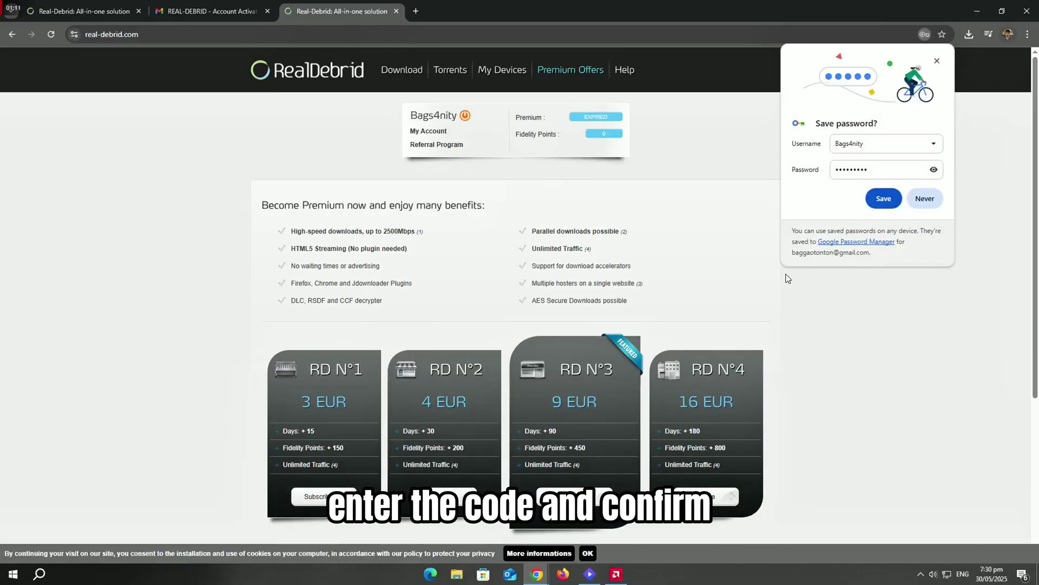
Close Chrome's Save password popup over the premium plans page
{"action": "left_click", "coordinate": [936, 63]}
{"action": "scroll", "coordinate": [252, 237], "scroll_direction": "down", "scroll_amount": 3}
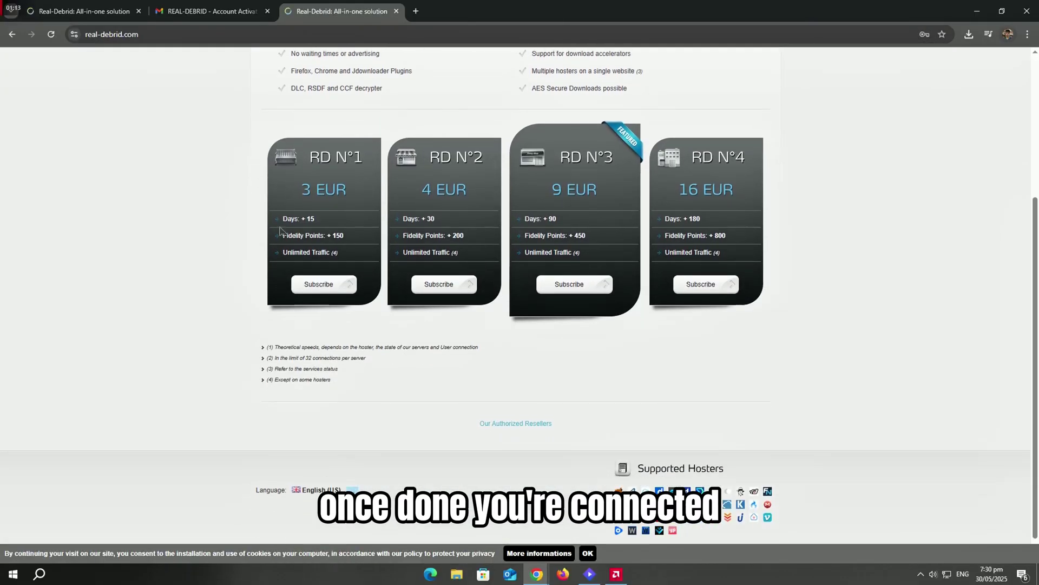
{"action": "scroll", "coordinate": [252, 238], "scroll_direction": "up", "scroll_amount": 1}
{"action": "scroll", "coordinate": [268, 244], "scroll_direction": "up", "scroll_amount": 1}
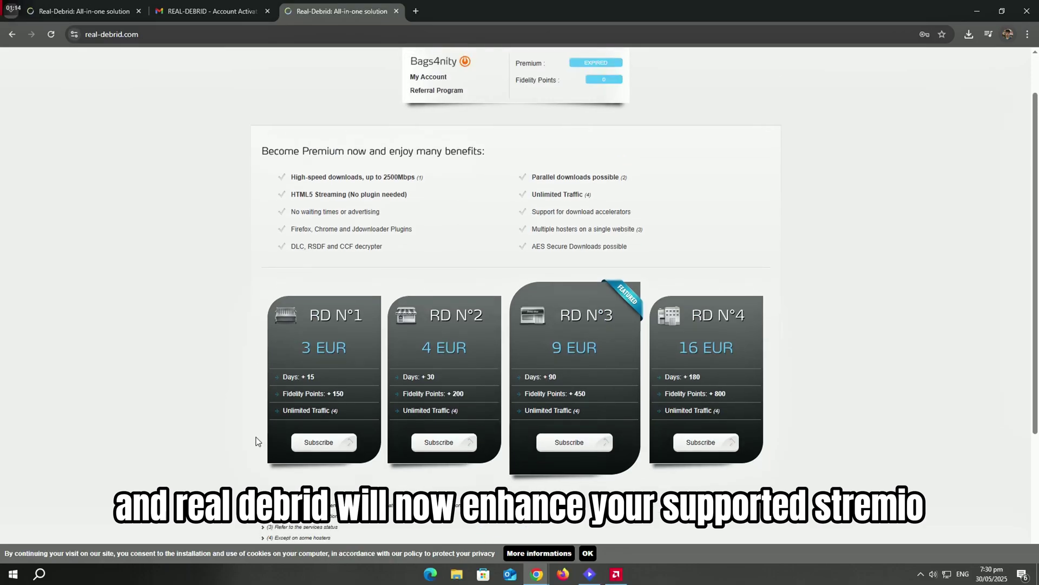